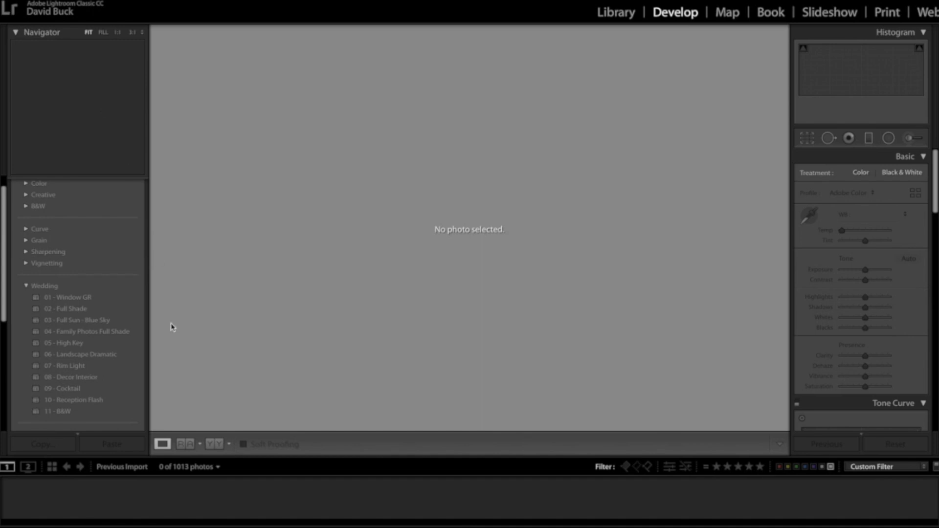
Step: Filter the filmstrip to one-star photos and open the full-length bride portrait DWB_5862.NEF beside the curtains
click(717, 466)
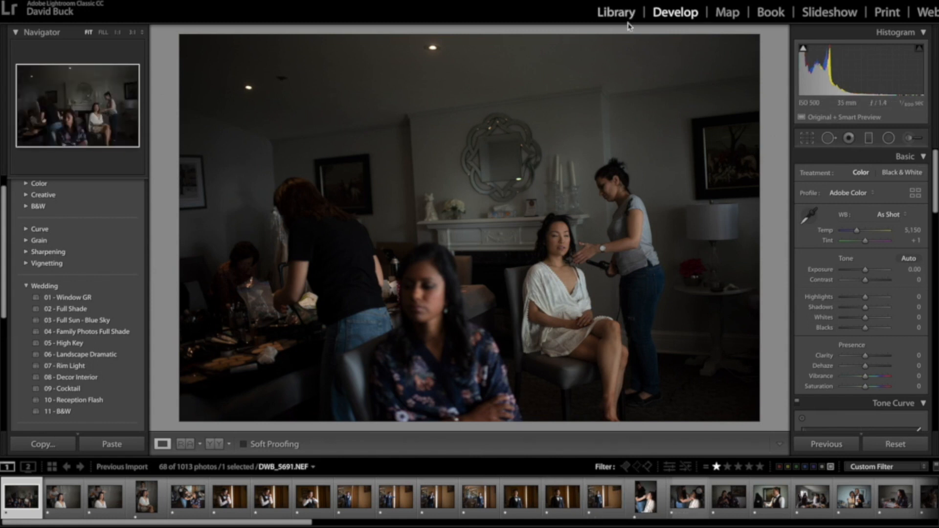
scroll(625, 503, right, 10)
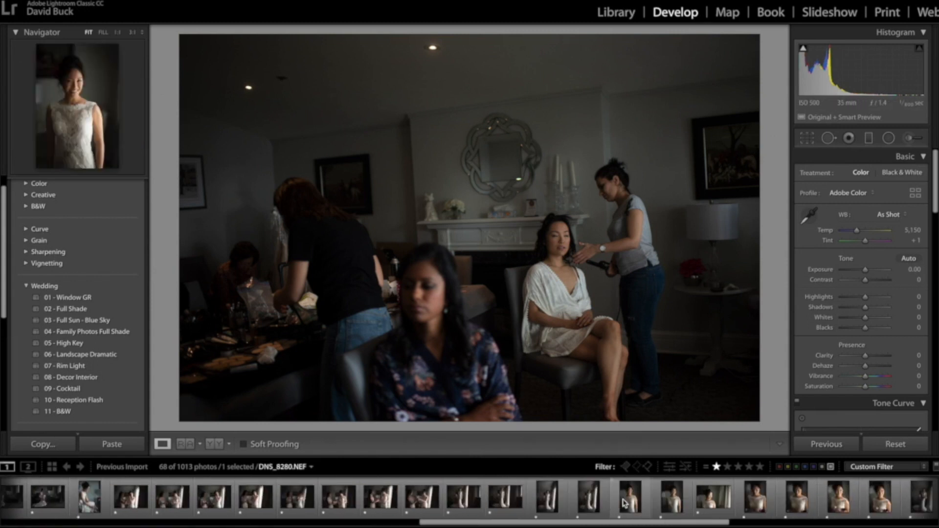
click(510, 504)
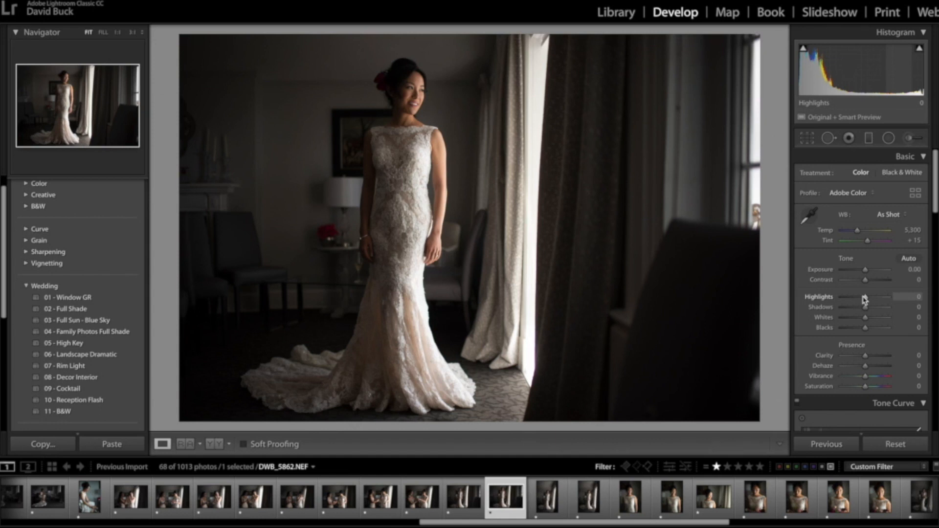
Step: Examine the Tone Curve, HSL, Split Toning, Detail and Lens Corrections settings of the bride portrait
scroll(866, 309, down, 10)
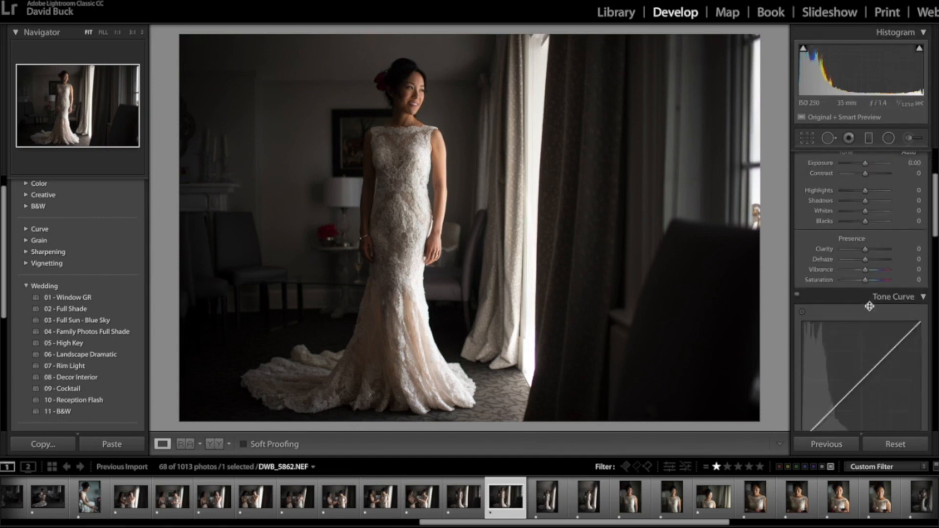
scroll(866, 314, down, 2)
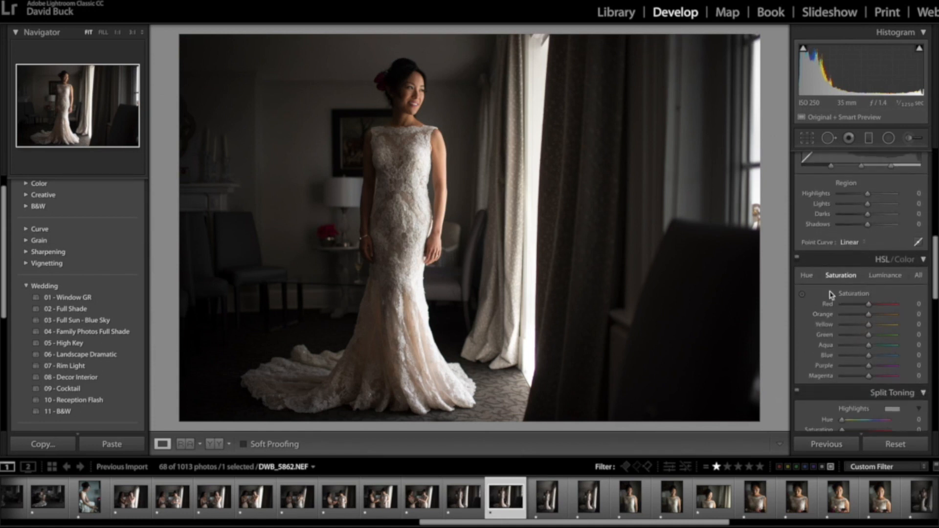
click(886, 277)
click(843, 277)
scroll(884, 303, down, 5)
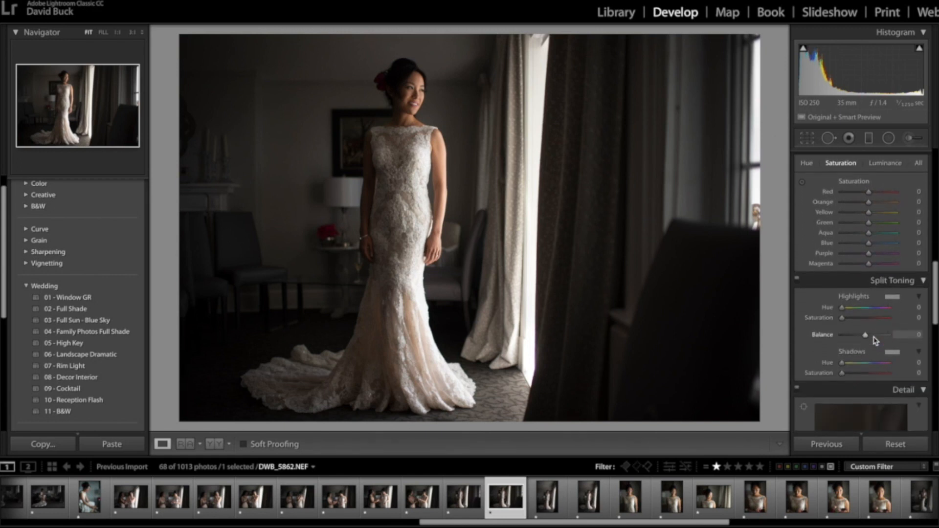
scroll(874, 341, down, 4)
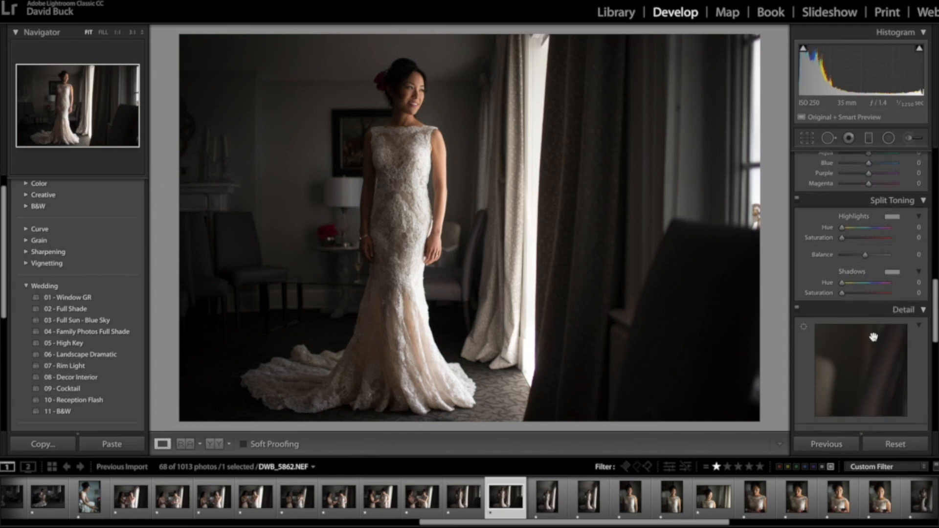
scroll(874, 337, down, 5)
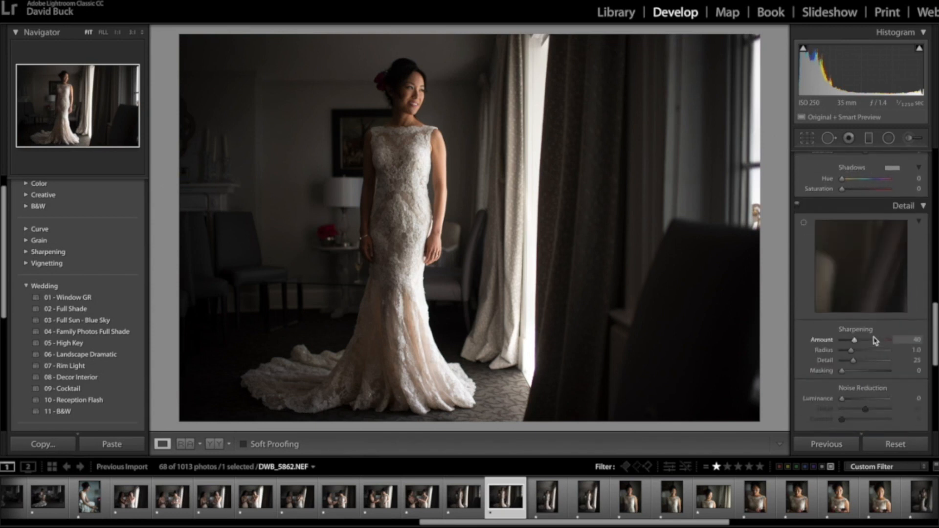
scroll(874, 341, down, 2)
scroll(861, 355, down, 4)
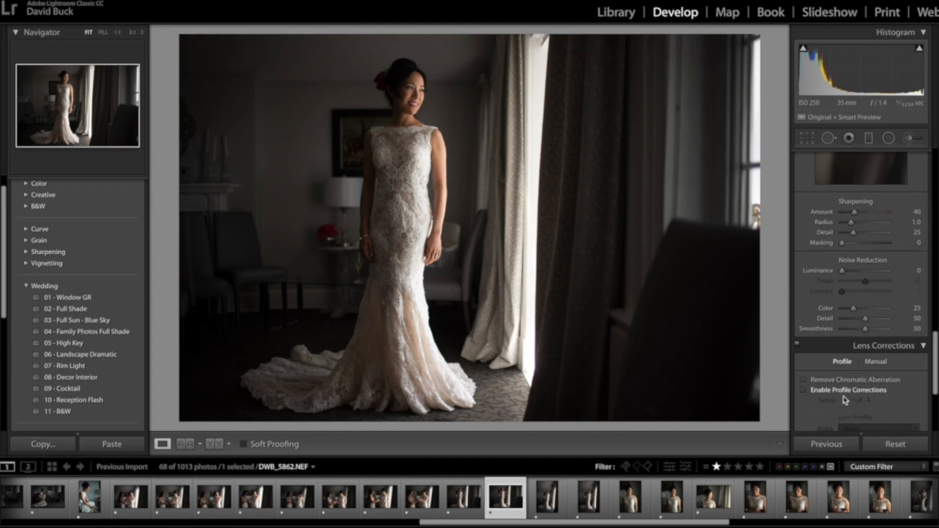
Step: Switch lens profile corrections on and back off for the bride portrait, and check its white balance options
click(830, 391)
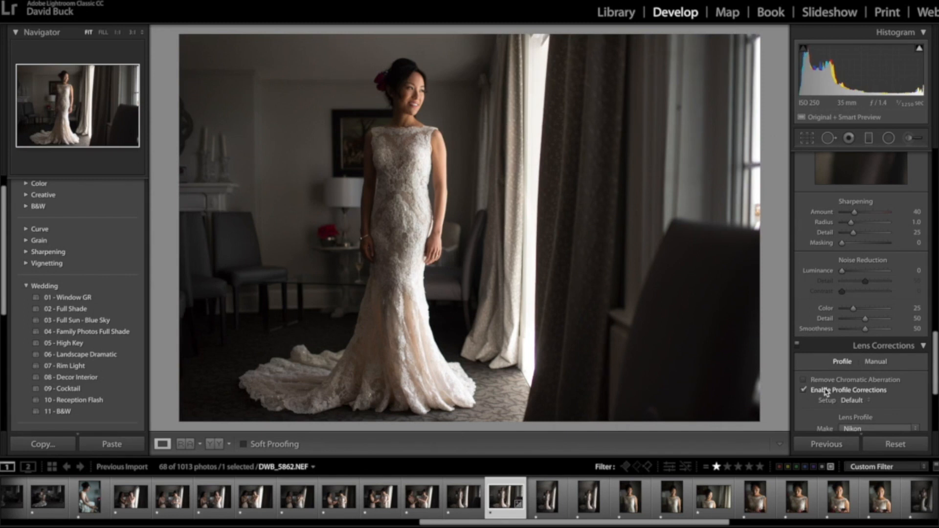
click(827, 390)
scroll(891, 313, up, 10)
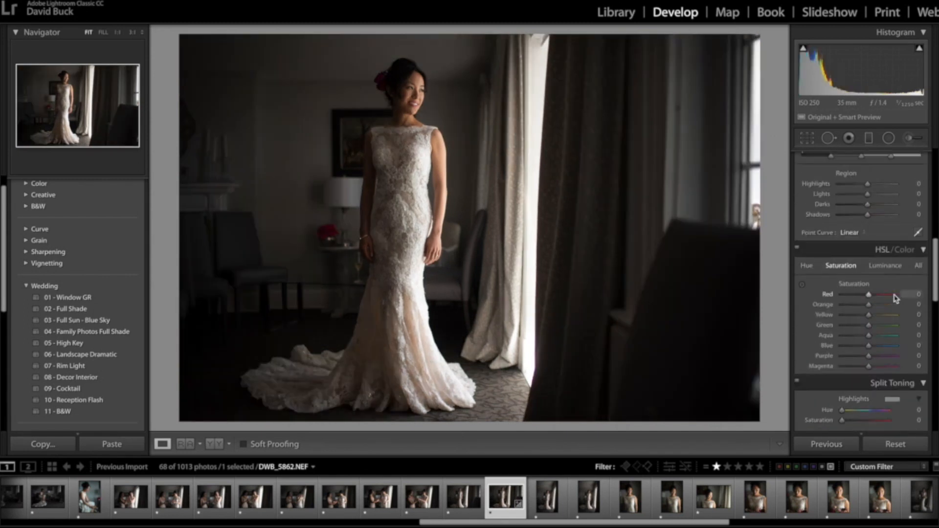
scroll(894, 298, up, 8)
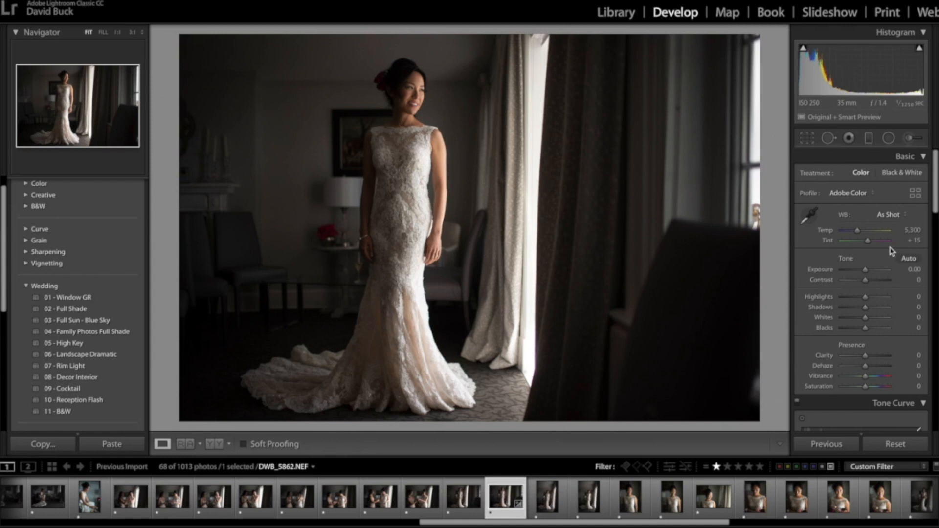
click(897, 217)
click(897, 217)
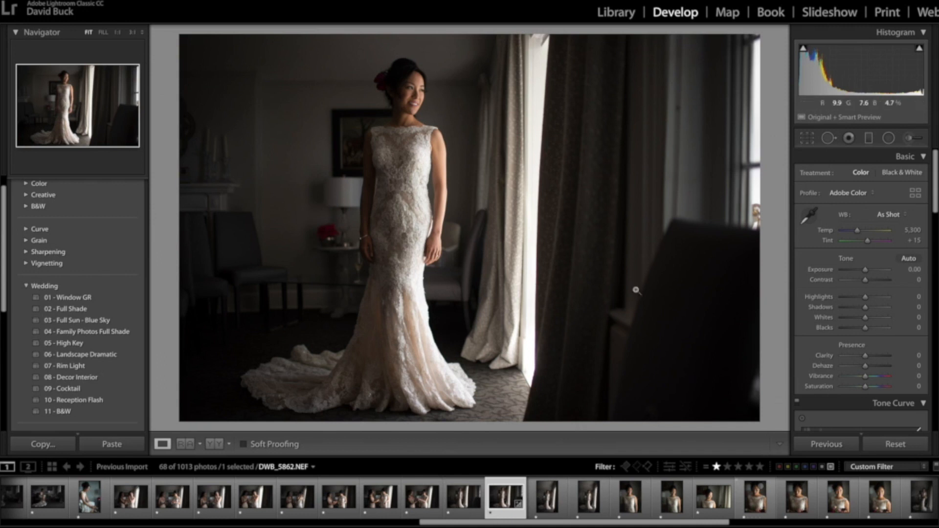
Step: Set the bride portrait's Shadows to +42, Whites to -76 and Blacks to +35
mouse_move(865, 308)
mouse_down()
mouse_move(848, 318)
mouse_move(852, 308)
mouse_up()
drag(865, 329, 875, 308)
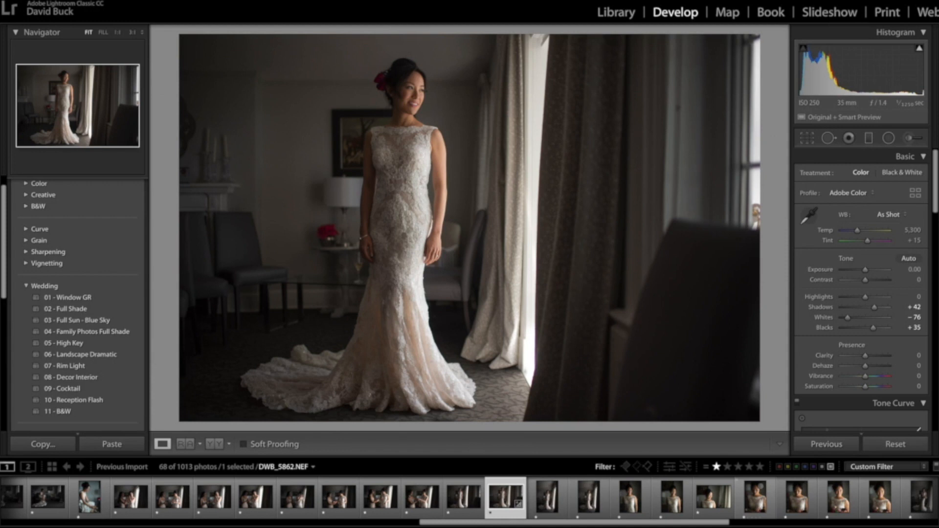
click(78, 1)
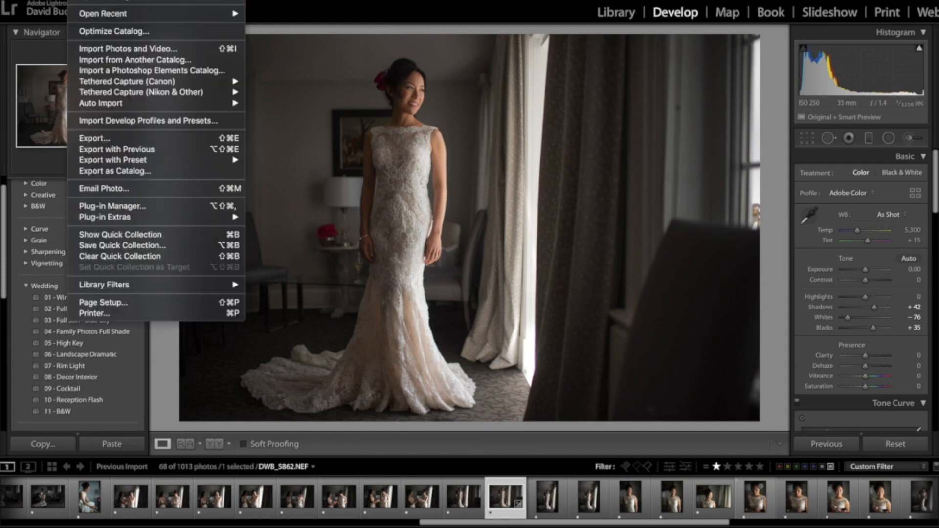
click(78, 1)
Step: Set up a new develop preset named "01 - Window Light" that excludes White Balance and Exposure, and cancel its creation
scroll(78, 300, up, 2)
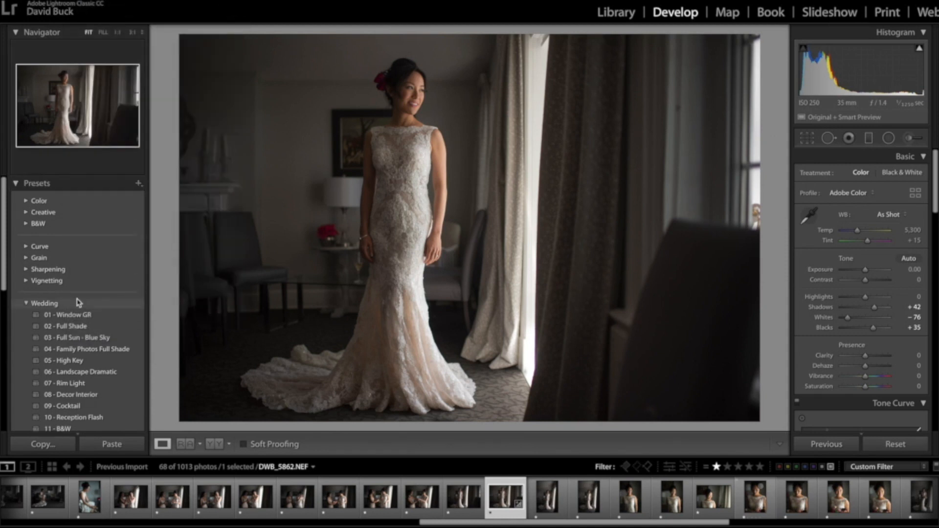
click(138, 185)
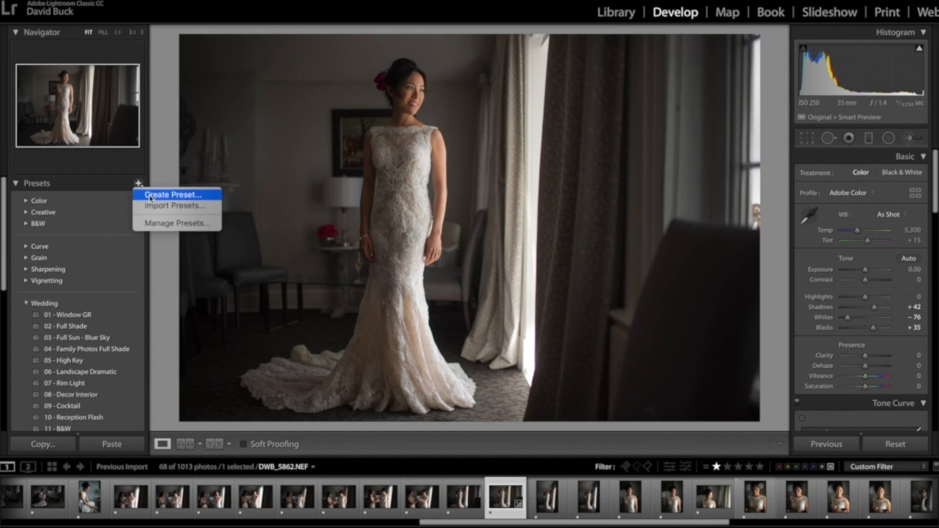
click(150, 194)
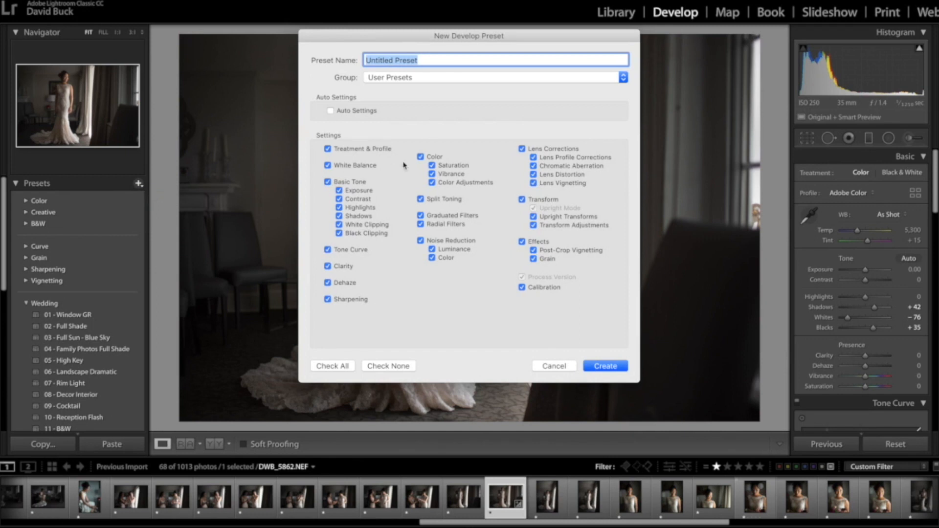
click(328, 166)
click(338, 190)
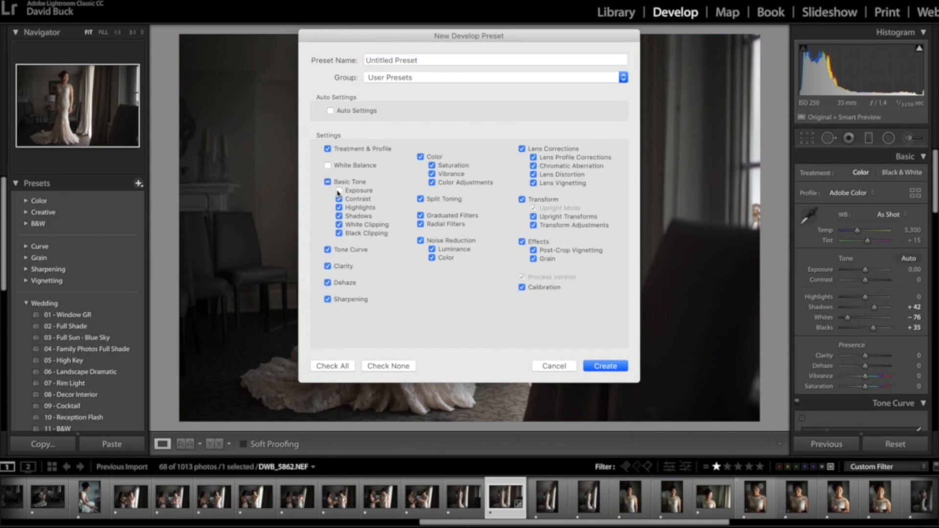
click(423, 60)
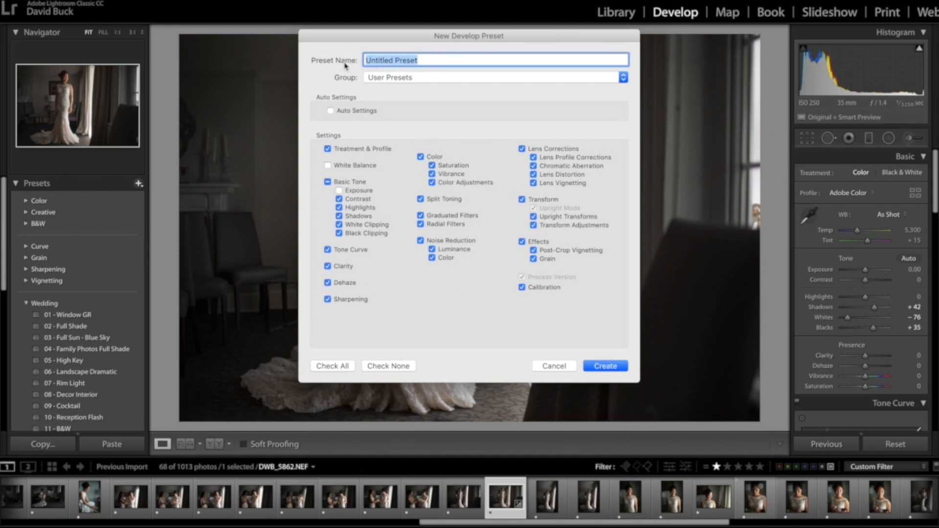
text(01 - )
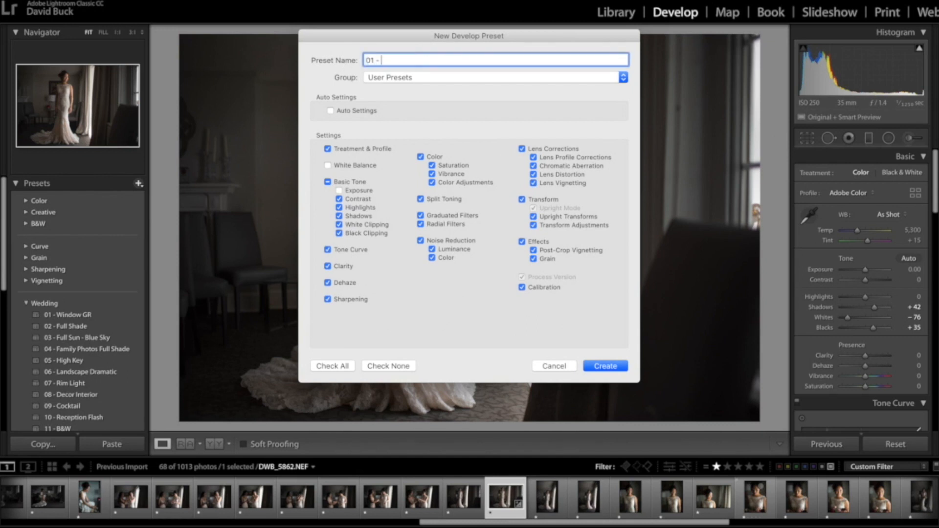
text(Window Light)
click(544, 367)
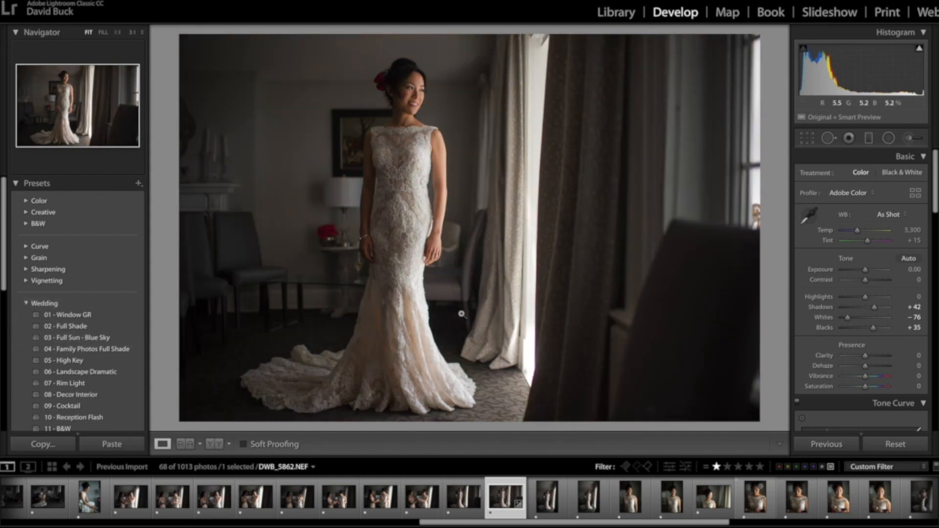
Step: Apply the 01 - Window GR preset to the bride portrait and adjust Exposure to +0.25 and Temp to 4,813
click(116, 319)
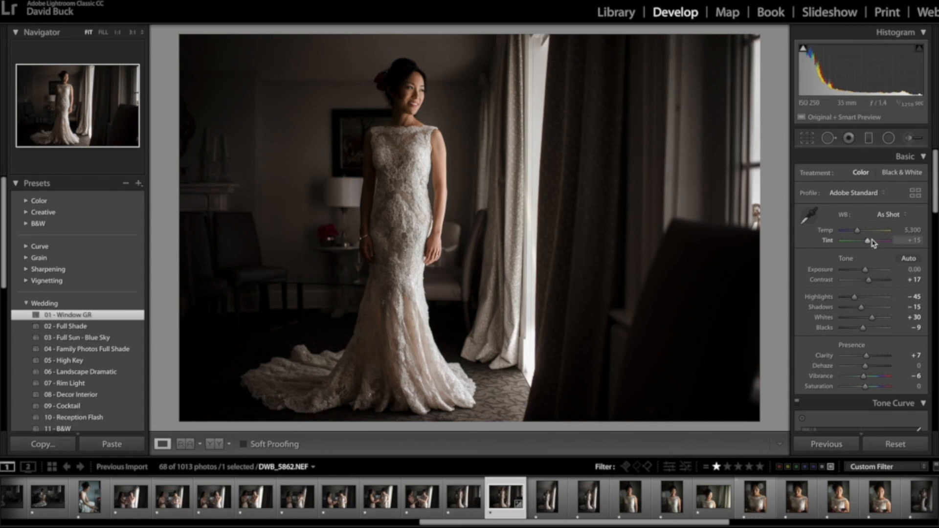
drag(864, 270, 866, 270)
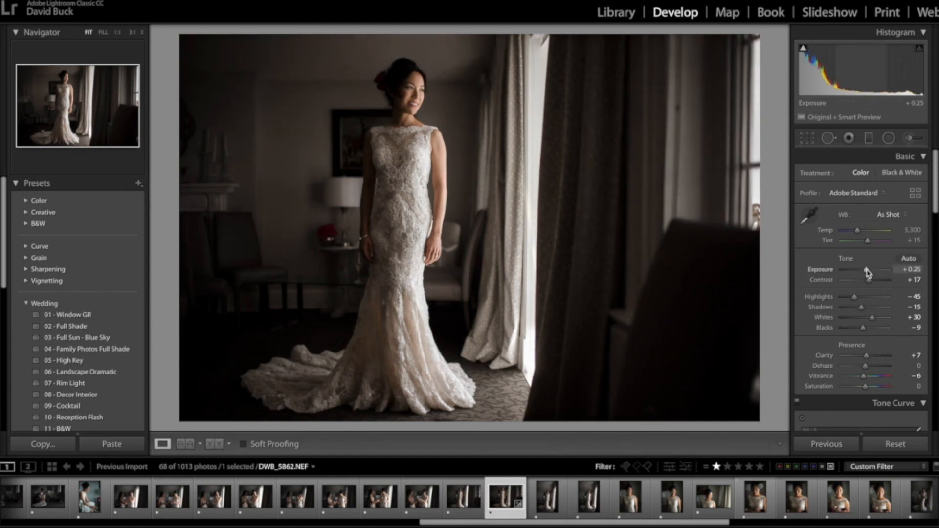
drag(857, 232, 856, 236)
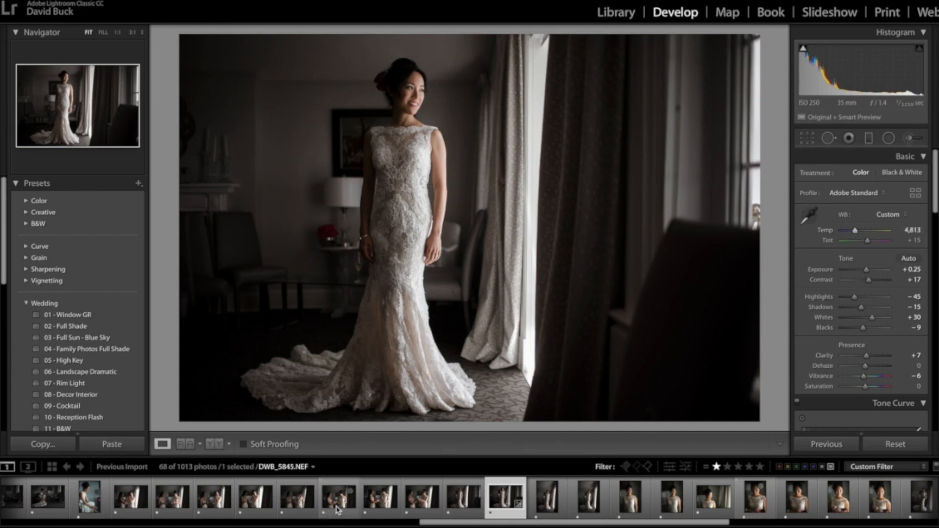
Step: Apply the 01 - Window GR preset to the groom portrait DNS_8203.NEF and adjust Exposure to +0.60 and Temp to 3,821
scroll(341, 507, up, 10)
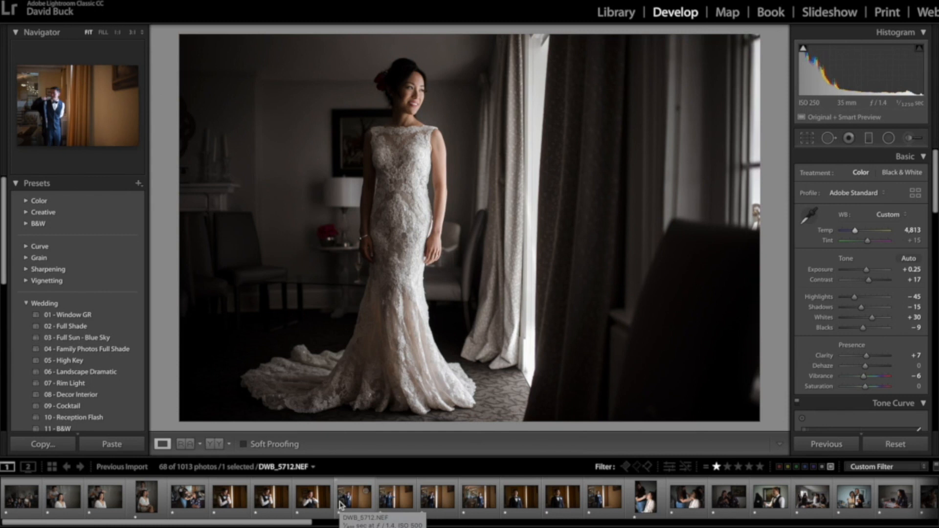
click(518, 501)
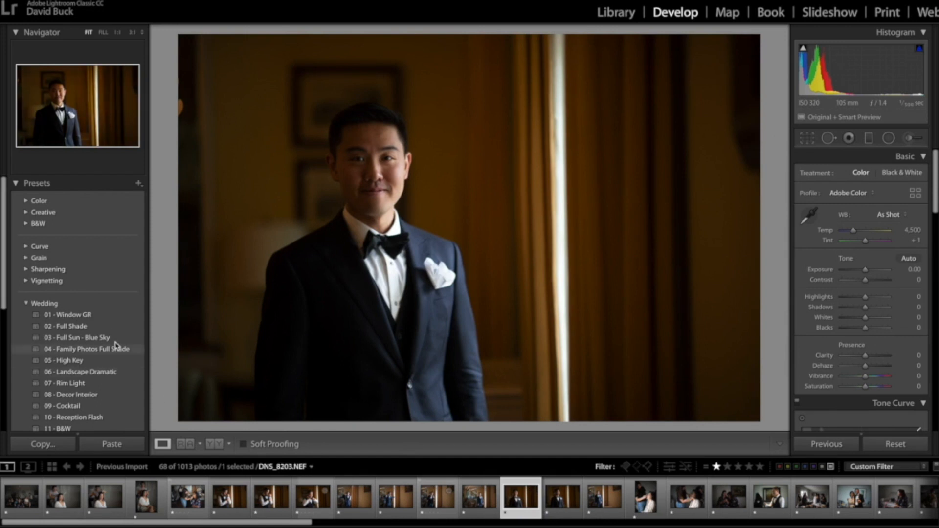
click(103, 317)
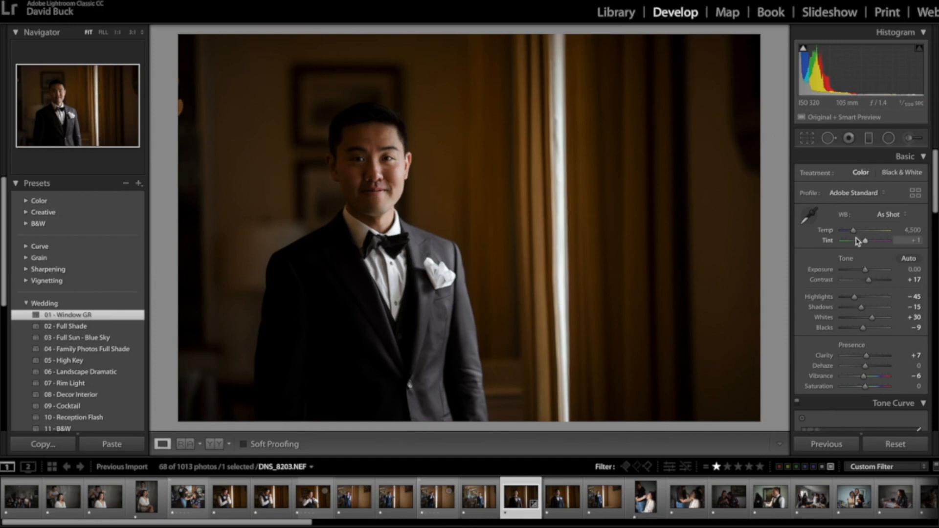
drag(854, 232, 853, 233)
drag(864, 269, 868, 272)
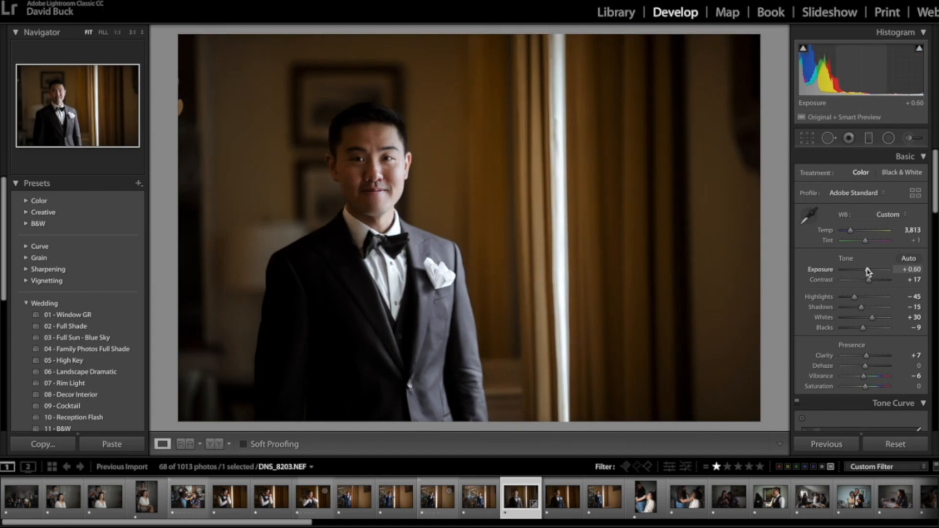
drag(851, 231, 852, 231)
Step: View the two-star and three-star photos and look at the Radial Filter on the sunlit lawn shot DWB_6236.NEF
scroll(700, 494, right, 10)
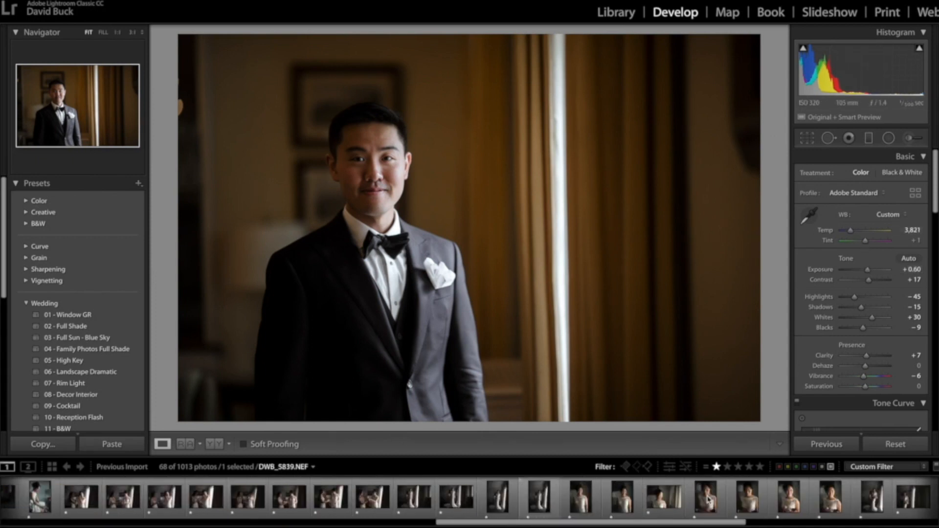
click(727, 467)
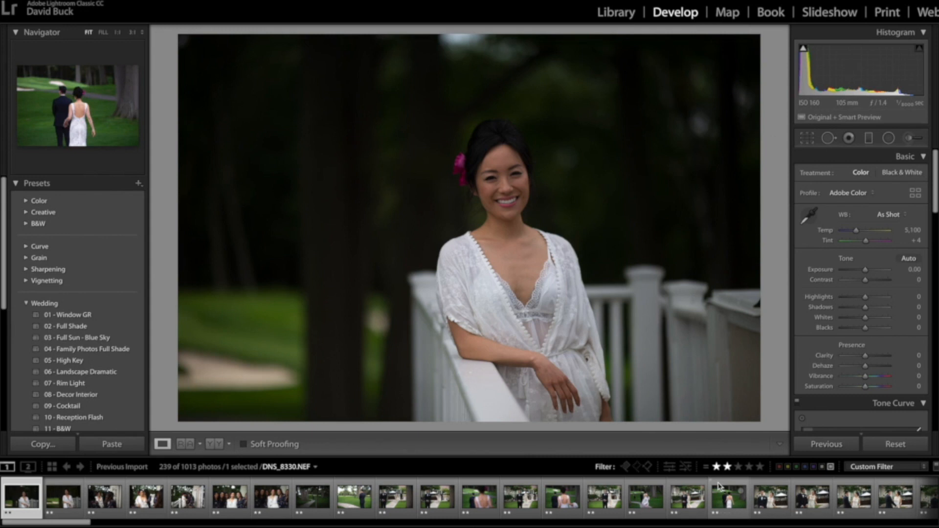
key(ctrl+z)
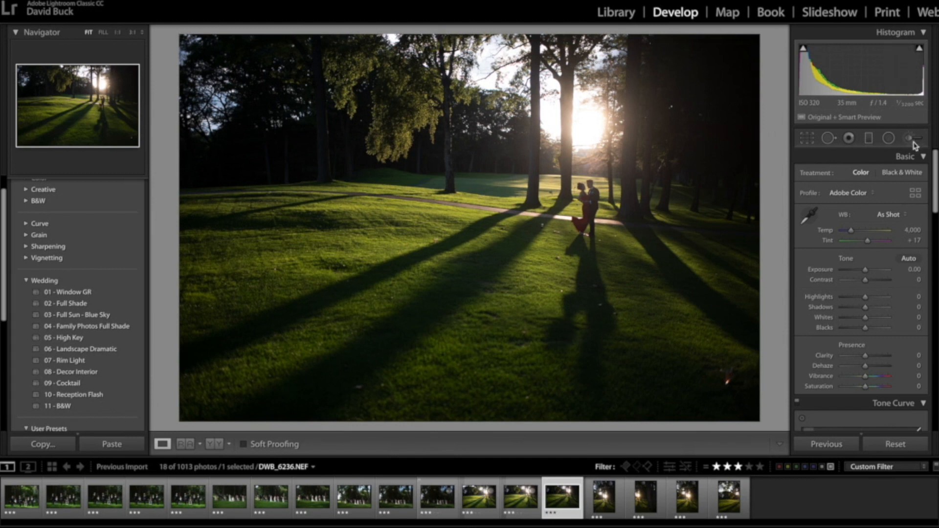
click(889, 138)
click(889, 140)
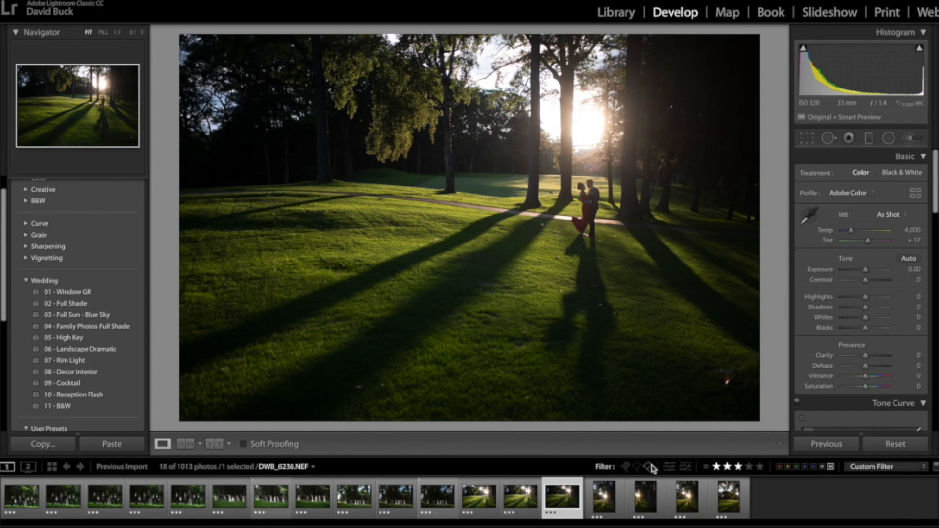
Step: Filter the filmstrip to red-labelled photos with no star rating limit and open the bouquet close-up SLB_5309.NEF
click(778, 468)
click(739, 467)
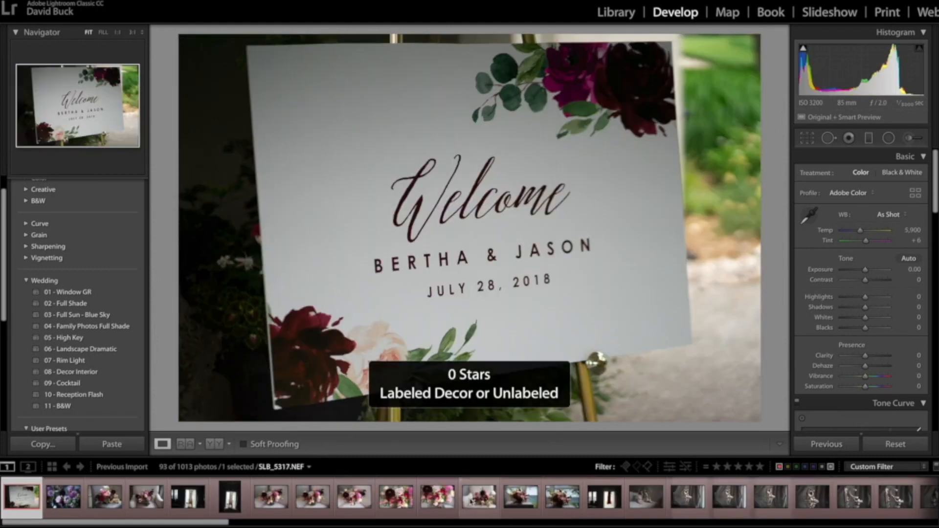
click(435, 501)
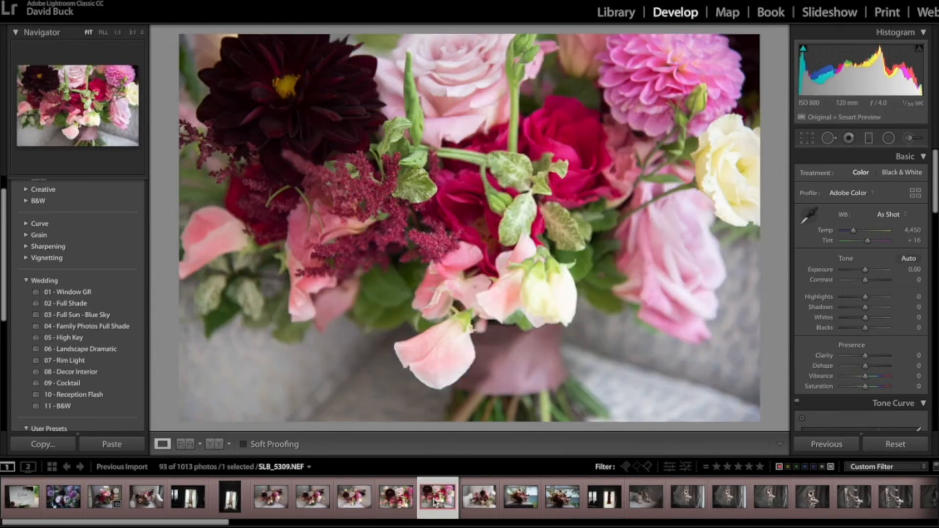
Step: Open the bouquet-on-armchair photo SLB_5314.NEF and switch the filmstrip's colour label filter from red to green
click(482, 498)
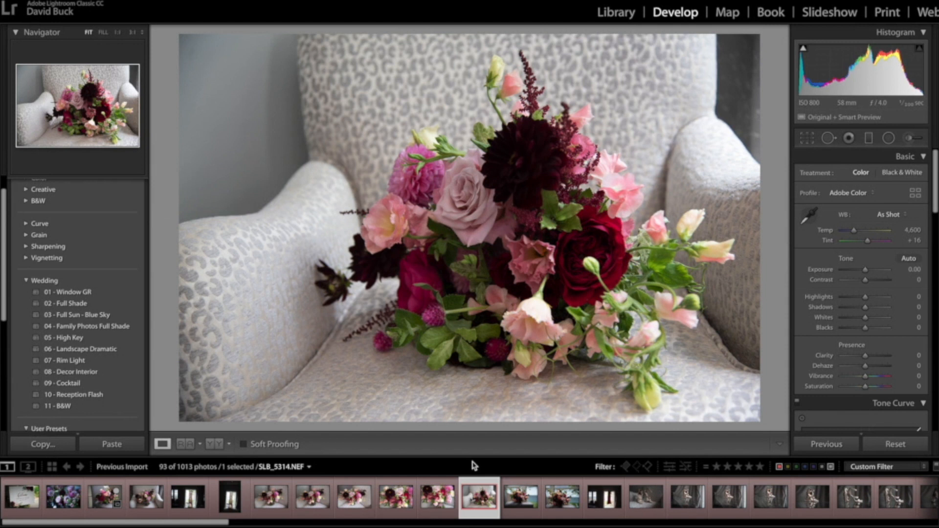
click(796, 467)
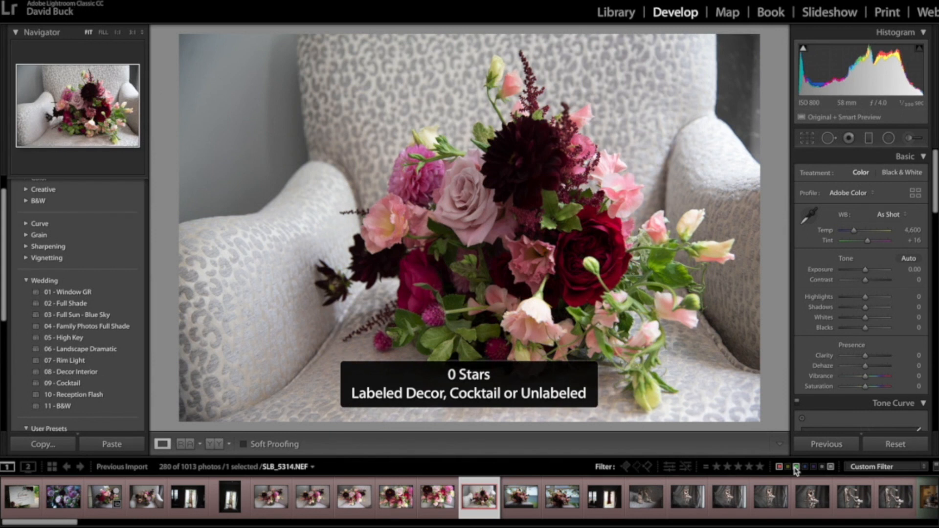
click(780, 467)
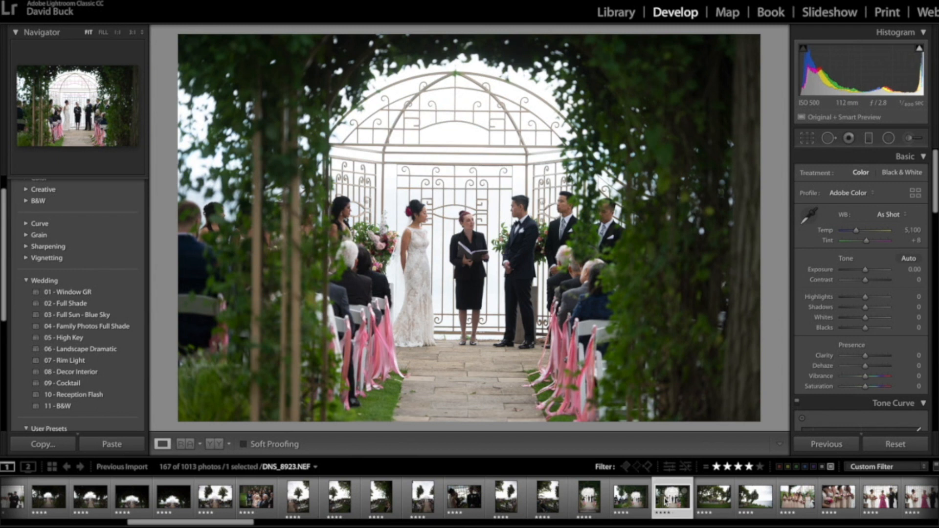
Step: Adjust the Tone Curve regions of the ceremony photo DNS_8923.NEF to Lights +9, Darks -13 and Shadows +14
scroll(888, 345, down, 5)
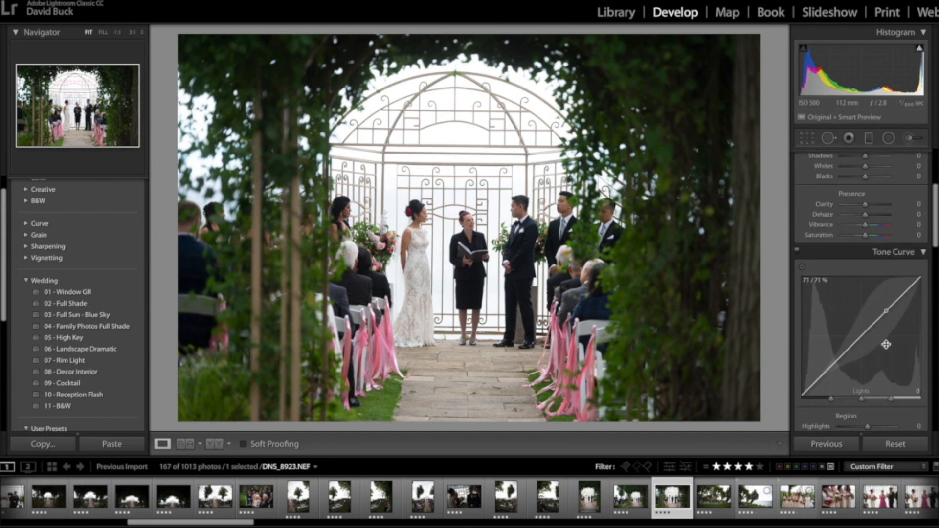
scroll(886, 345, down, 6)
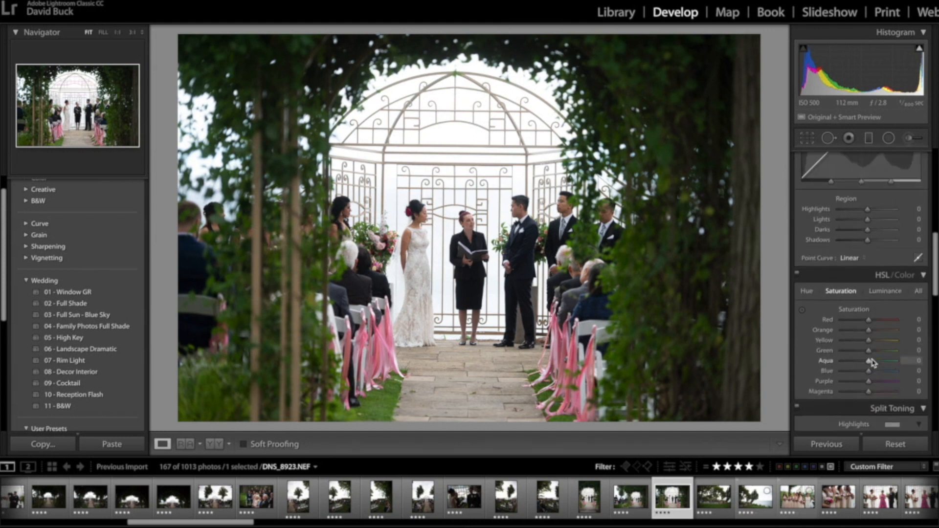
scroll(872, 362, down, 2)
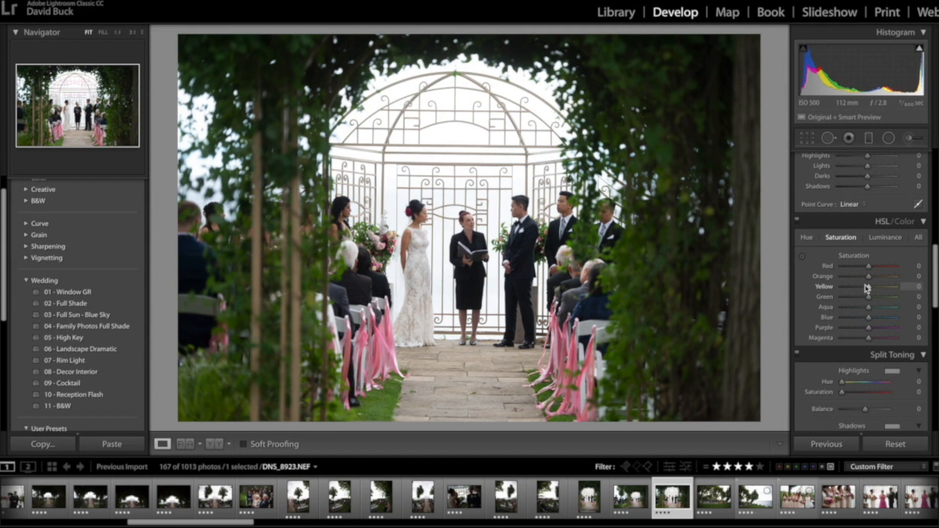
scroll(867, 288, up, 10)
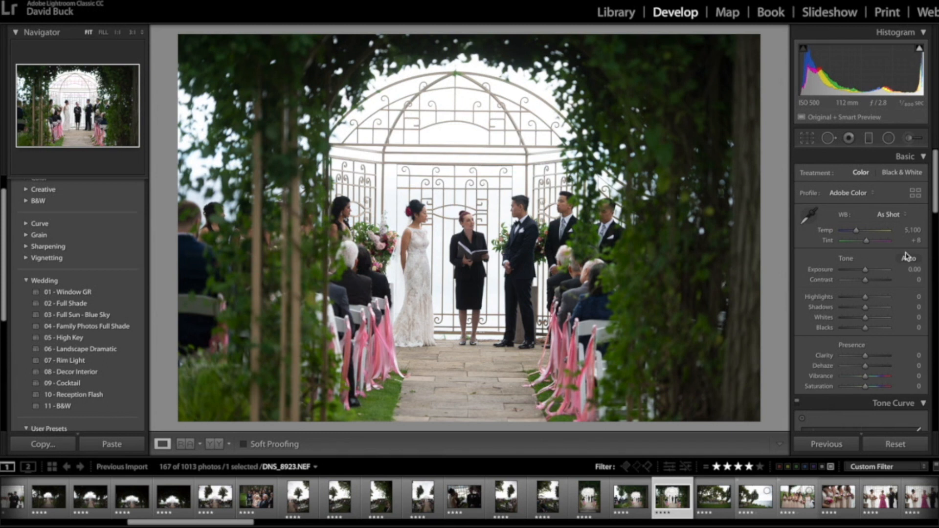
scroll(879, 238, down, 3)
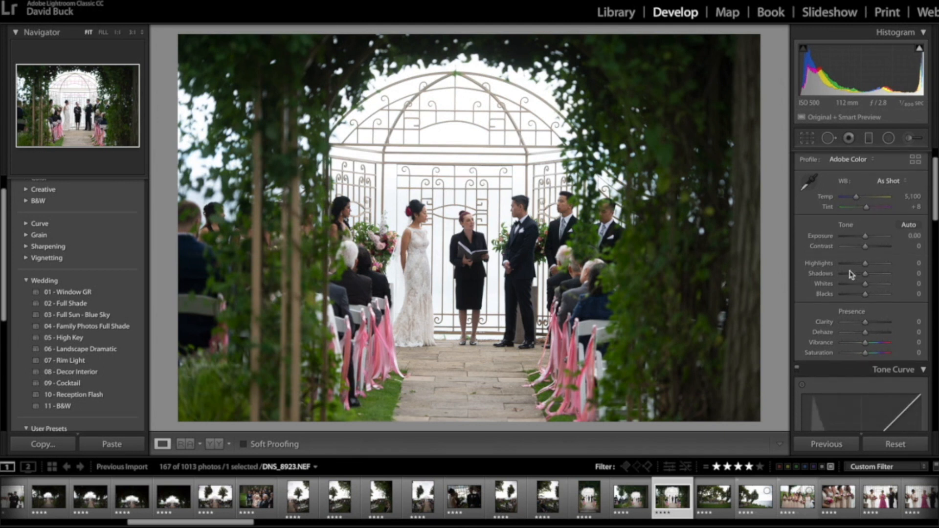
scroll(846, 294, down, 1)
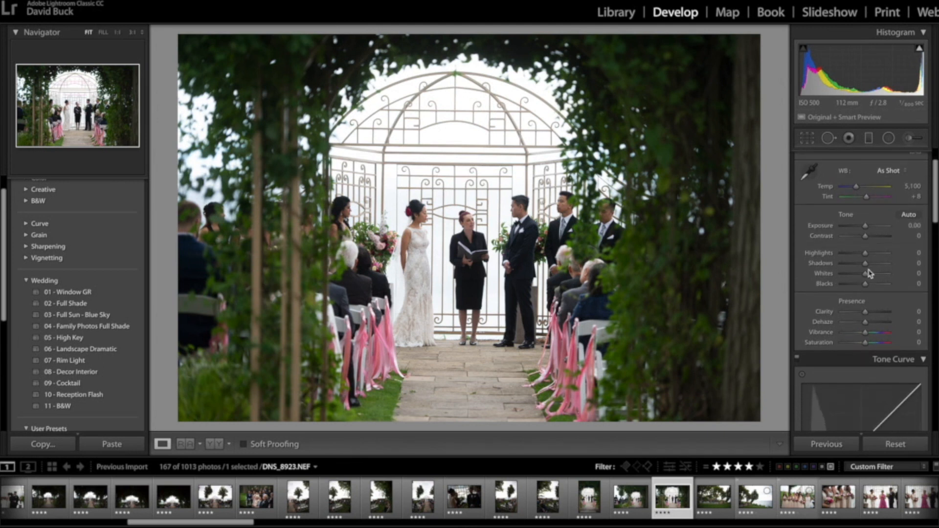
scroll(869, 278, down, 10)
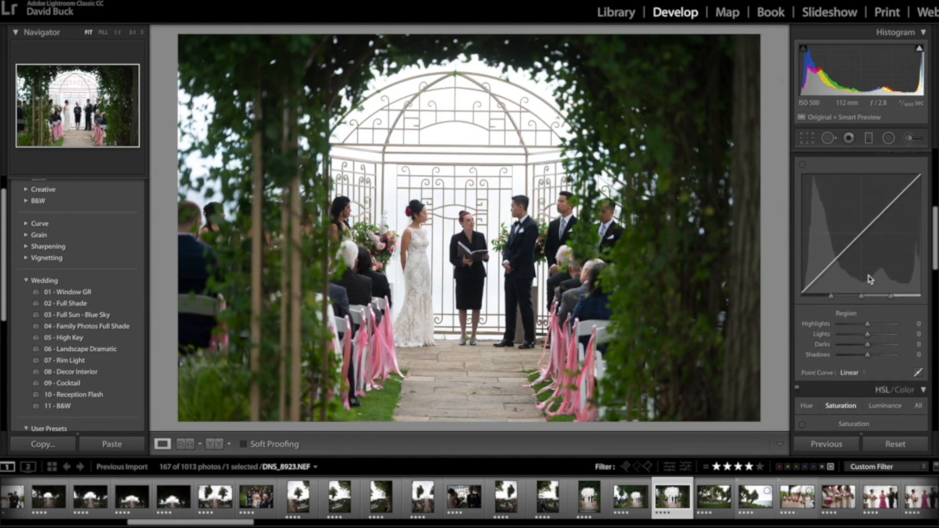
drag(872, 332, 874, 353)
Step: Set the Green saturation of the ceremony photo to -2 in the HSL adjustments
scroll(864, 318, down, 3)
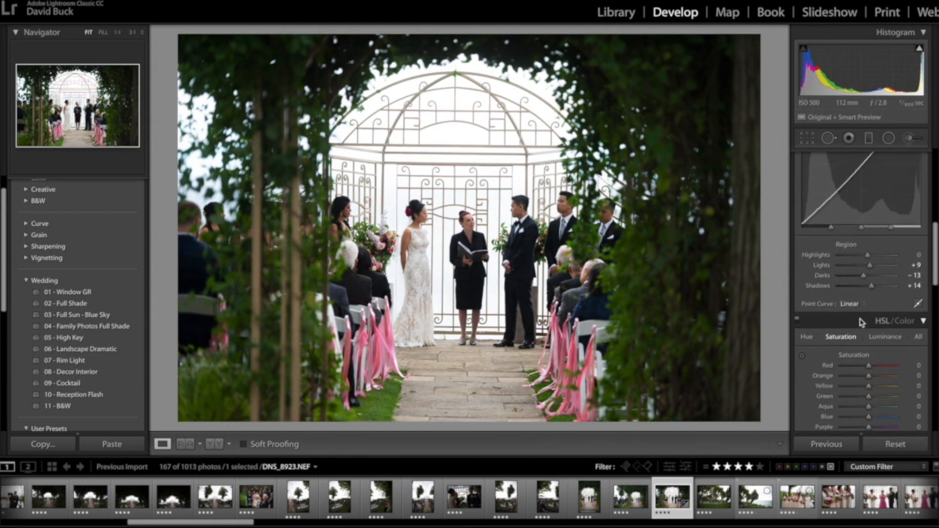
scroll(865, 310, down, 5)
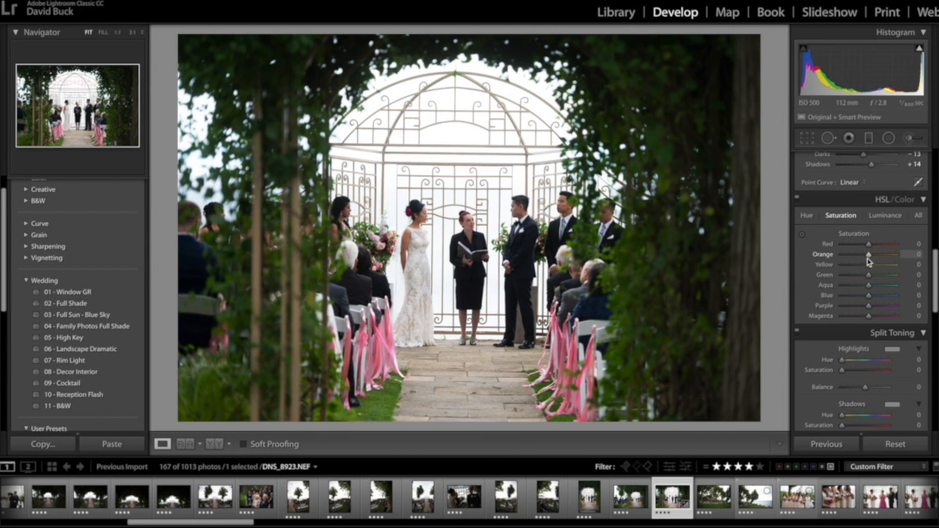
mouse_move(869, 275)
mouse_down()
mouse_move(849, 275)
mouse_move(870, 274)
mouse_up()
click(885, 215)
click(842, 215)
click(869, 277)
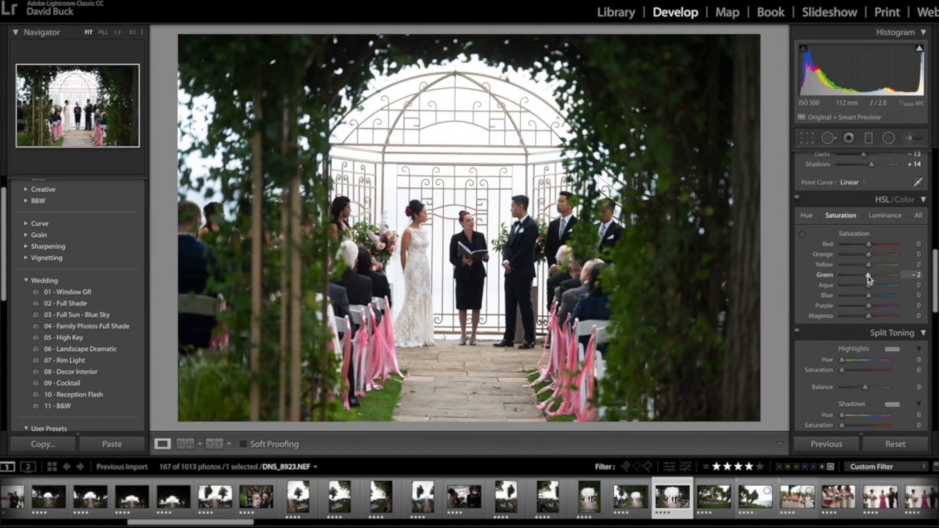
Step: Apply Split Toning with highlights at Hue 32, Saturation 5 and shadows at Hue 29, Saturation 6
scroll(870, 269, down, 3)
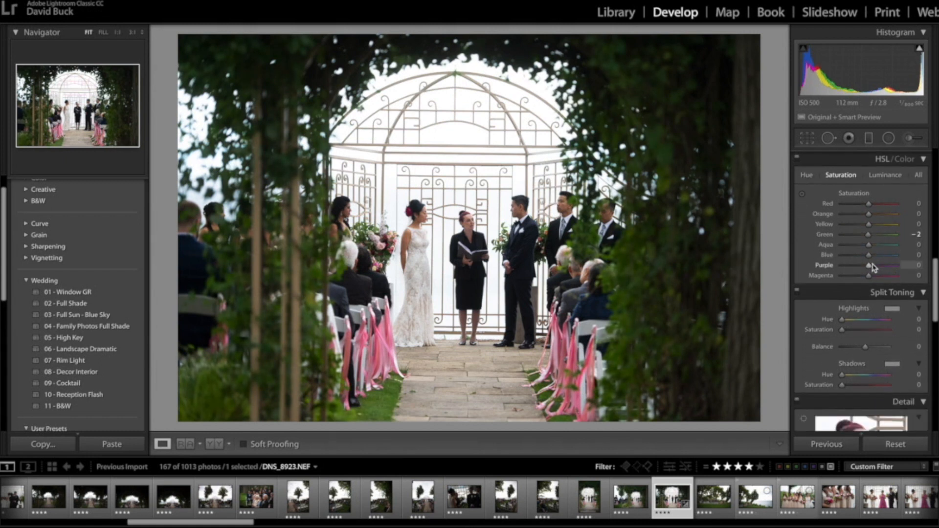
scroll(881, 258, down, 1)
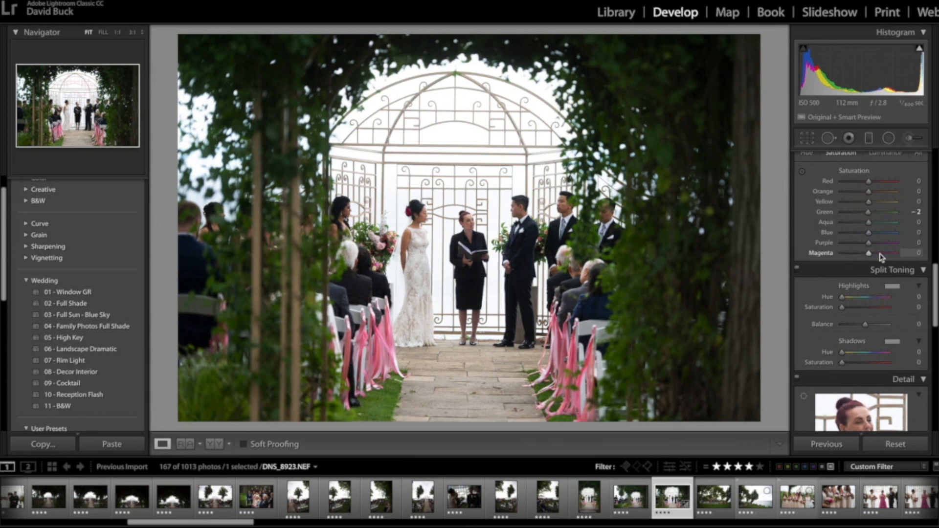
scroll(880, 258, down, 1)
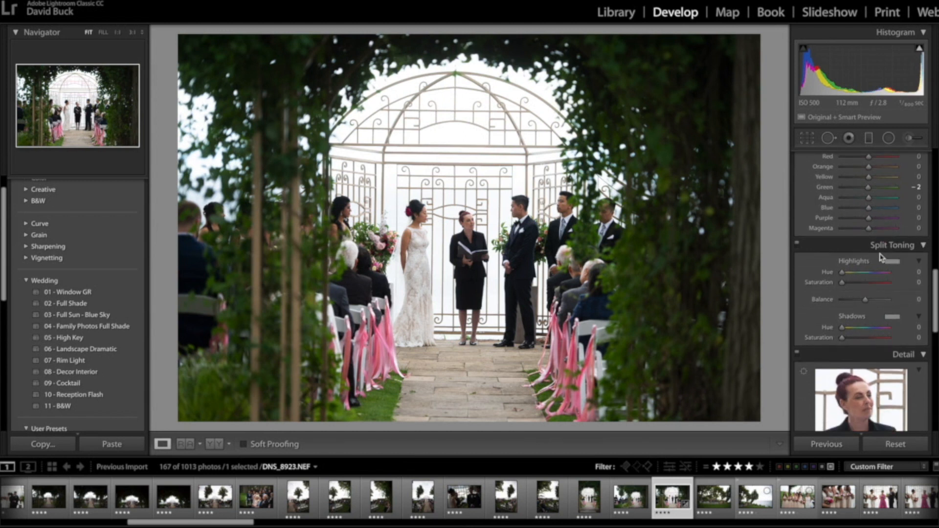
scroll(880, 258, down, 1)
mouse_move(842, 254)
mouse_down()
mouse_move(852, 256)
mouse_move(847, 267)
mouse_up()
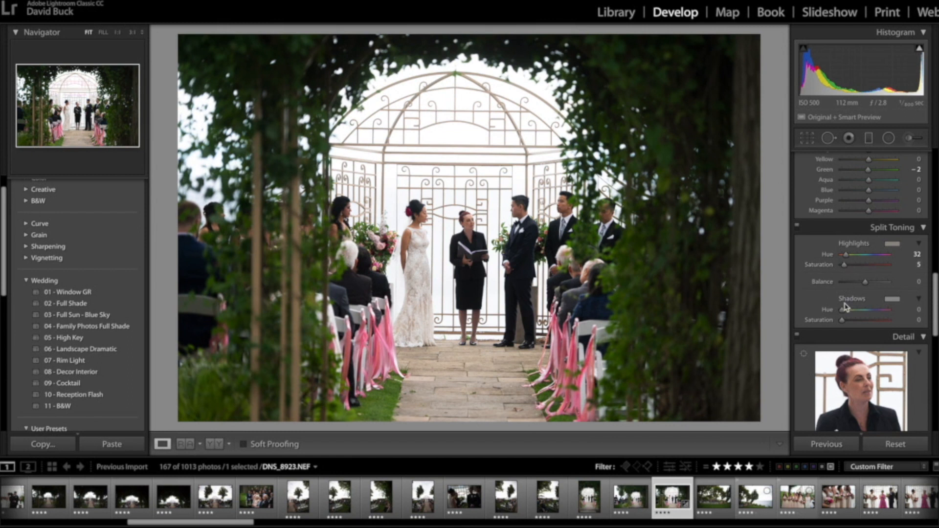
mouse_move(843, 310)
mouse_down()
mouse_move(864, 311)
mouse_move(846, 322)
mouse_up()
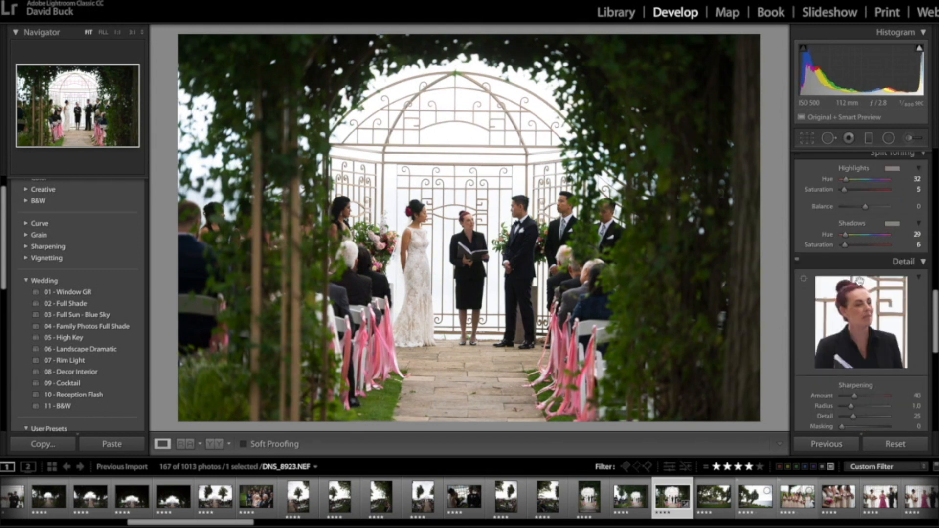
Step: Set the Luminance noise reduction to 38 and the Sharpening Amount to 65 for the ceremony photo
scroll(860, 280, down, 3)
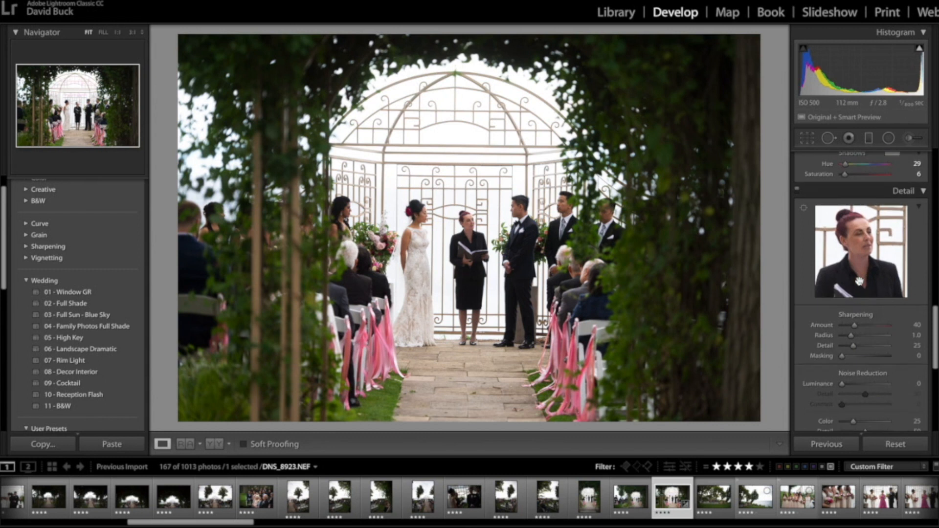
scroll(860, 281, down, 2)
click(855, 349)
drag(856, 352, 861, 351)
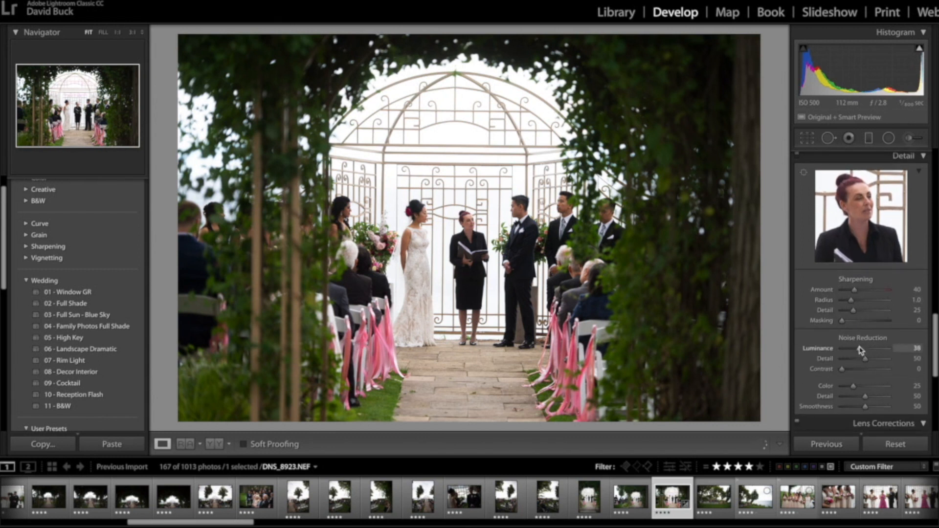
drag(855, 289, 860, 291)
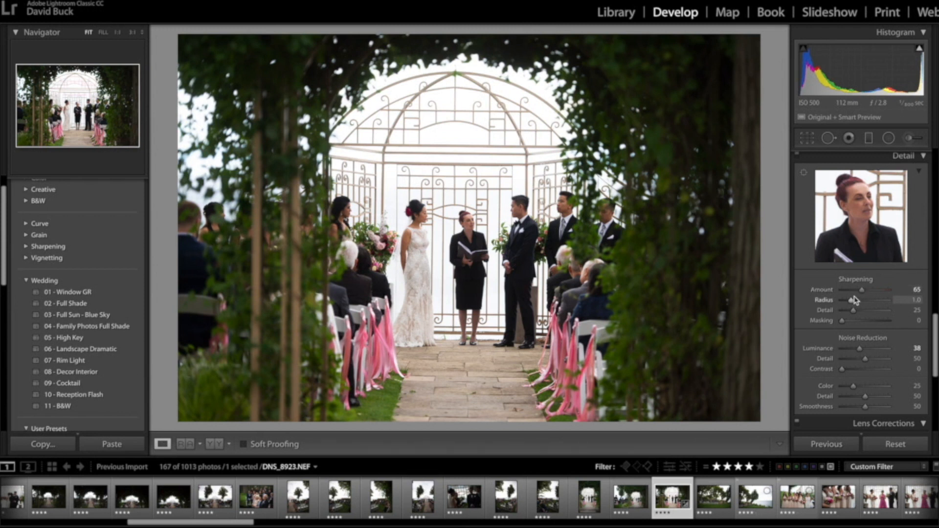
scroll(854, 311, down, 3)
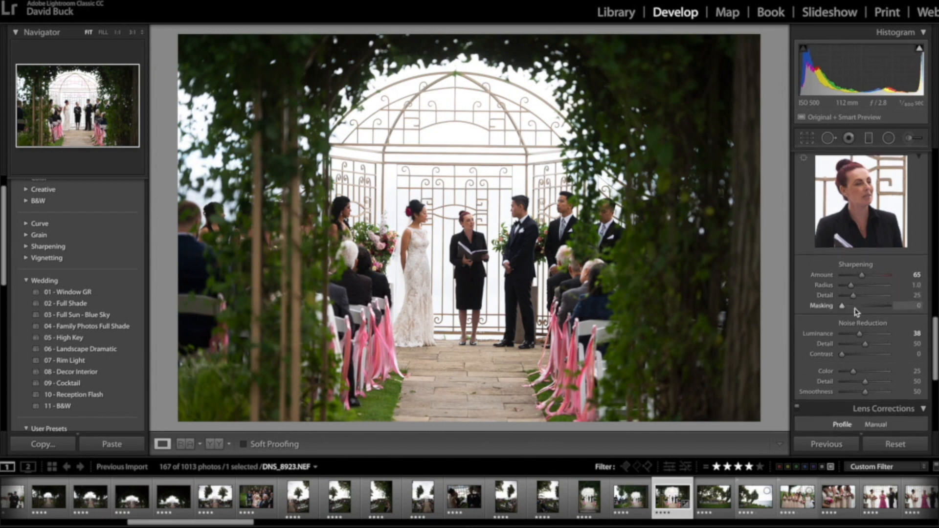
scroll(863, 299, down, 10)
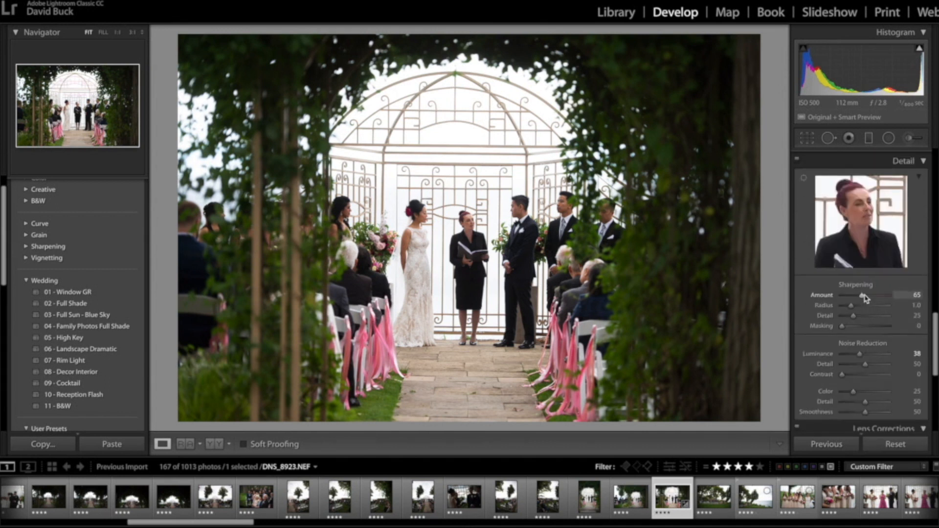
scroll(866, 298, up, 15)
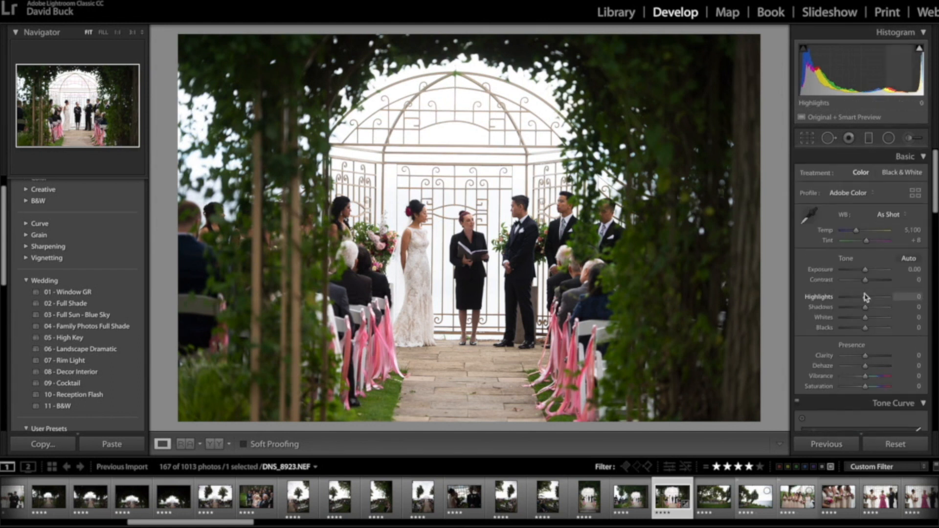